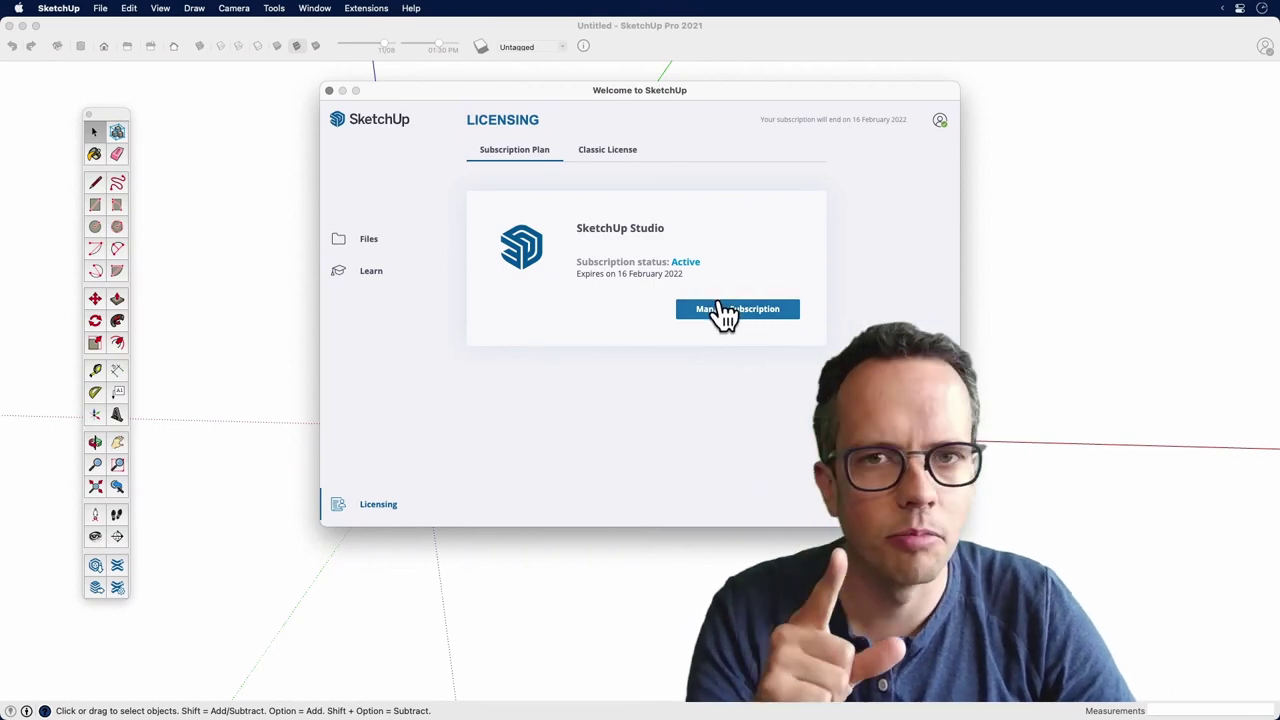
Open the company account holding the SketchUp Studio plan from Manage Subscription in Trimble Account
click(726, 318)
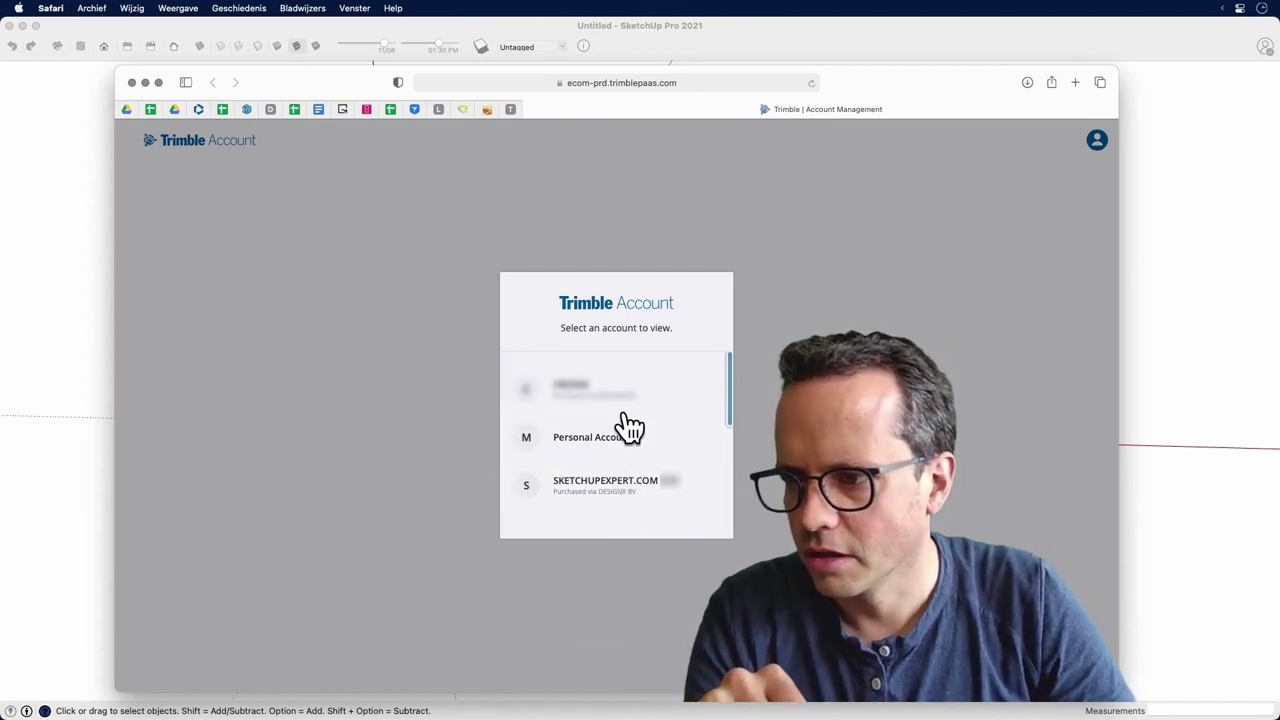
click(606, 488)
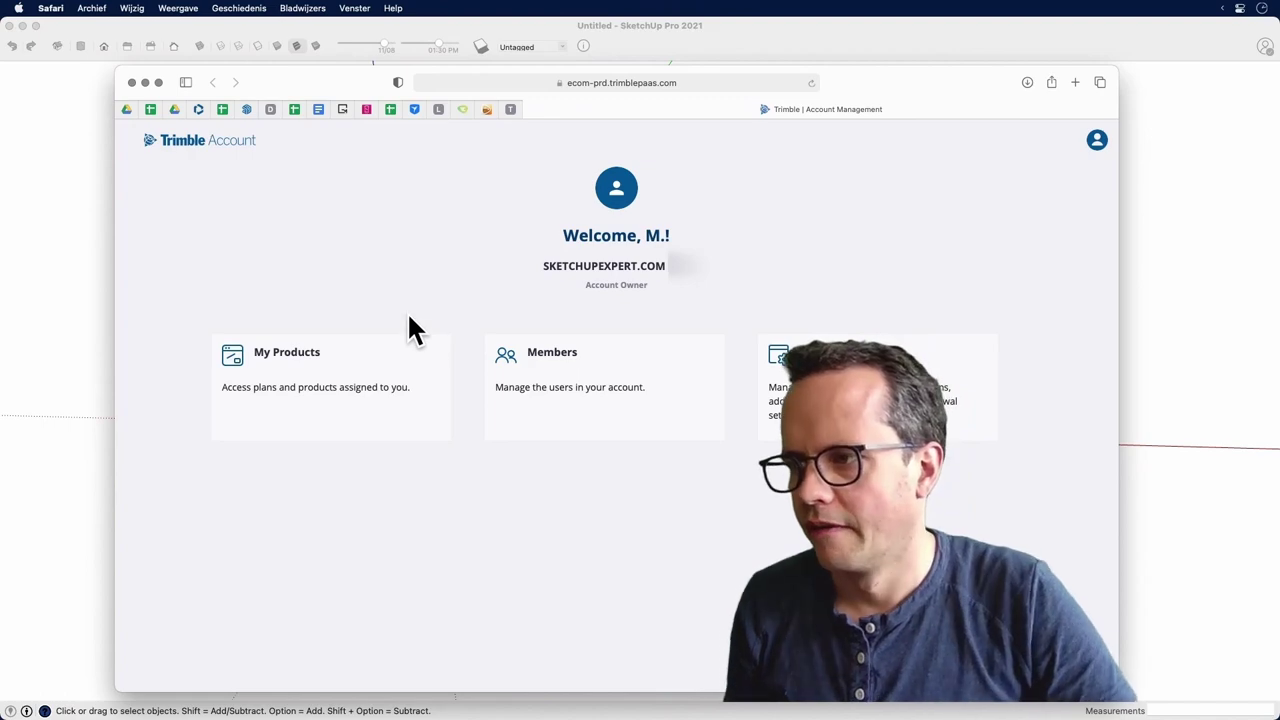
Under My Products' included applications, request a reset of SketchUp Pro's authorized devices
click(376, 383)
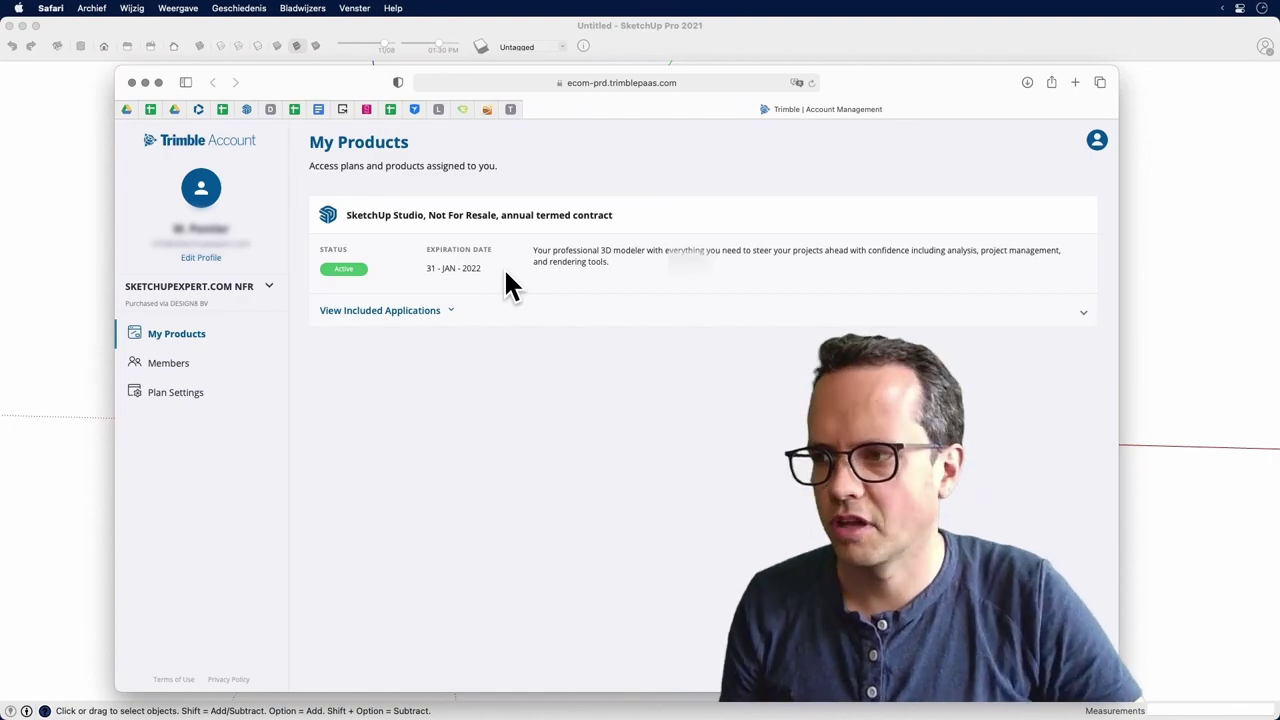
click(425, 310)
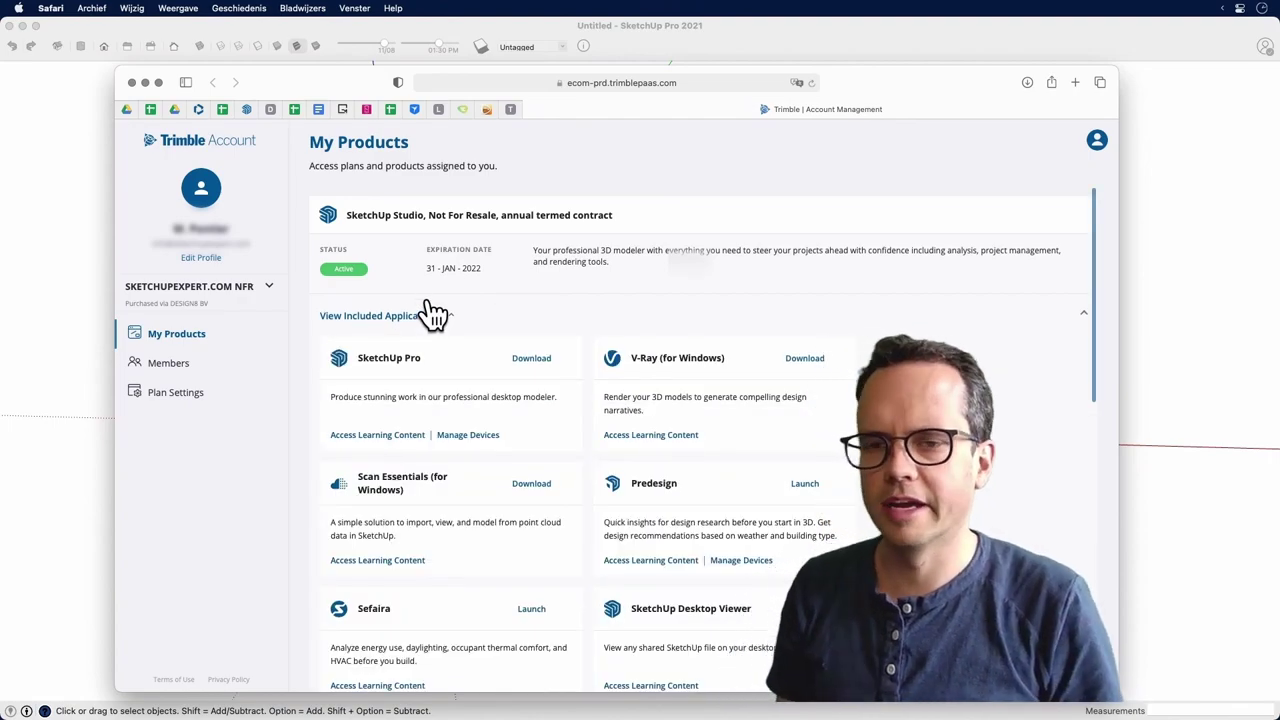
click(478, 436)
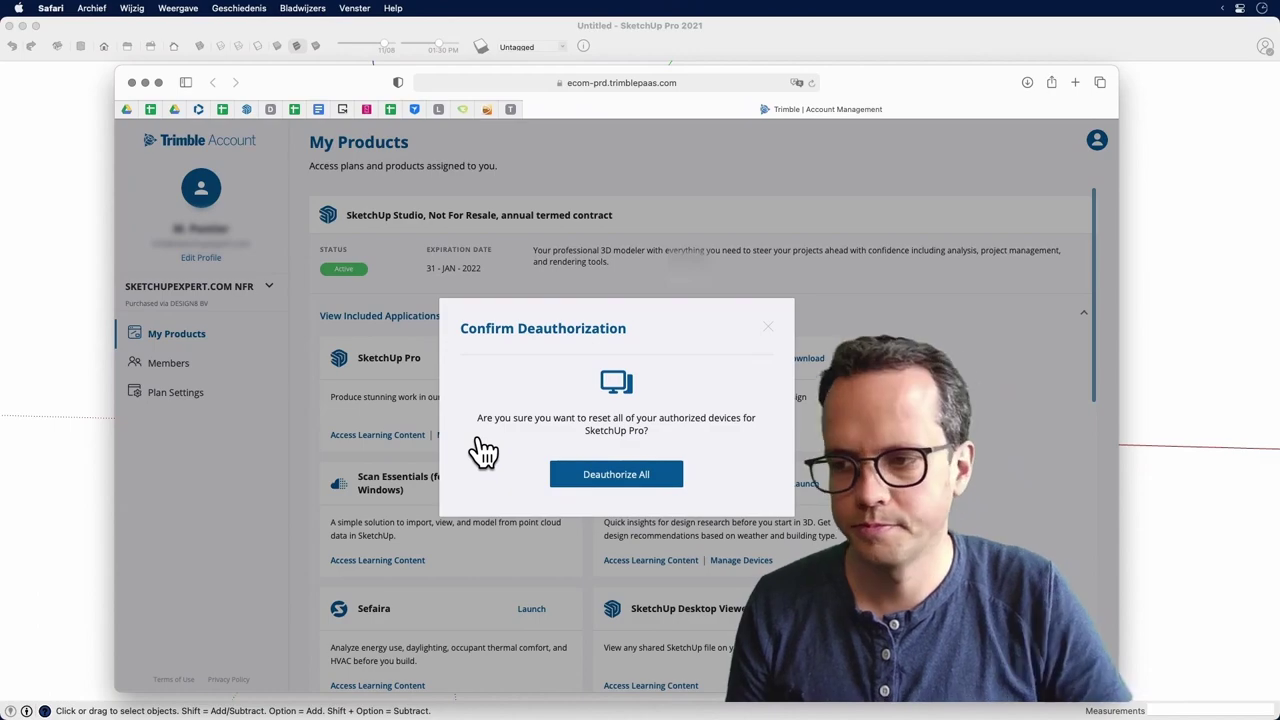
Dismiss the Confirm Deauthorization dialog and view the account's three members
click(766, 330)
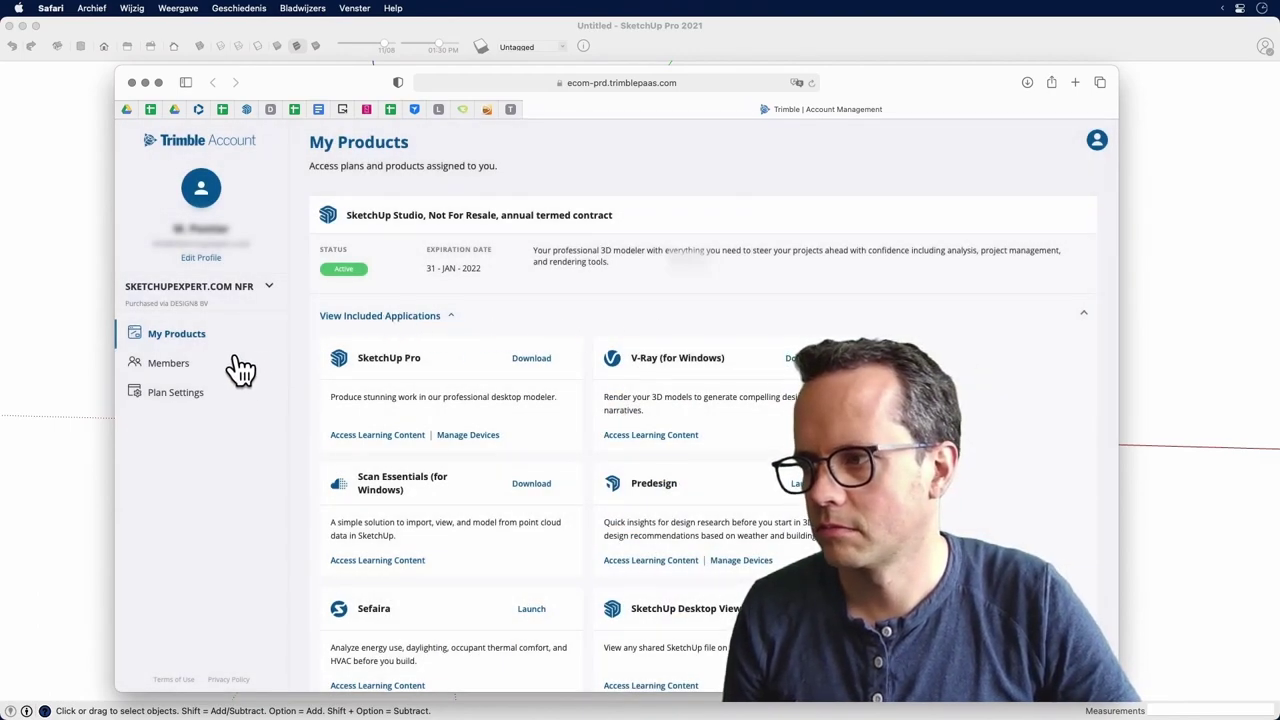
click(236, 362)
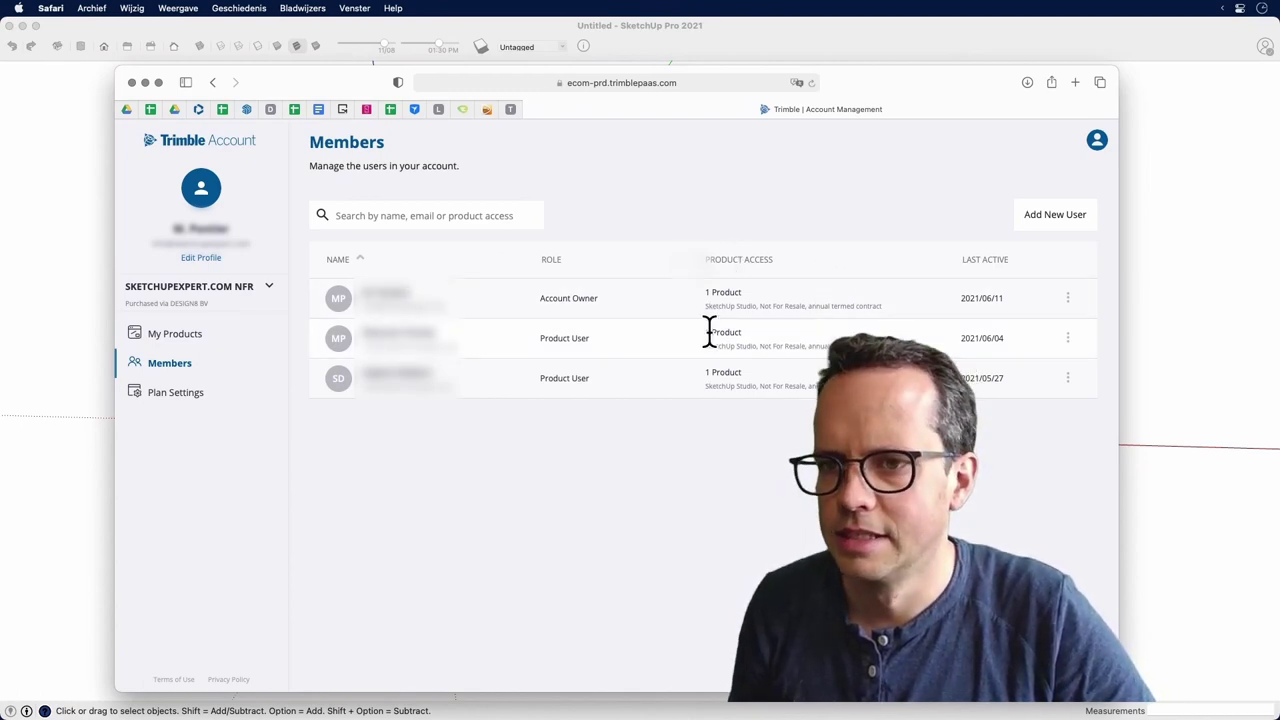
click(1068, 300)
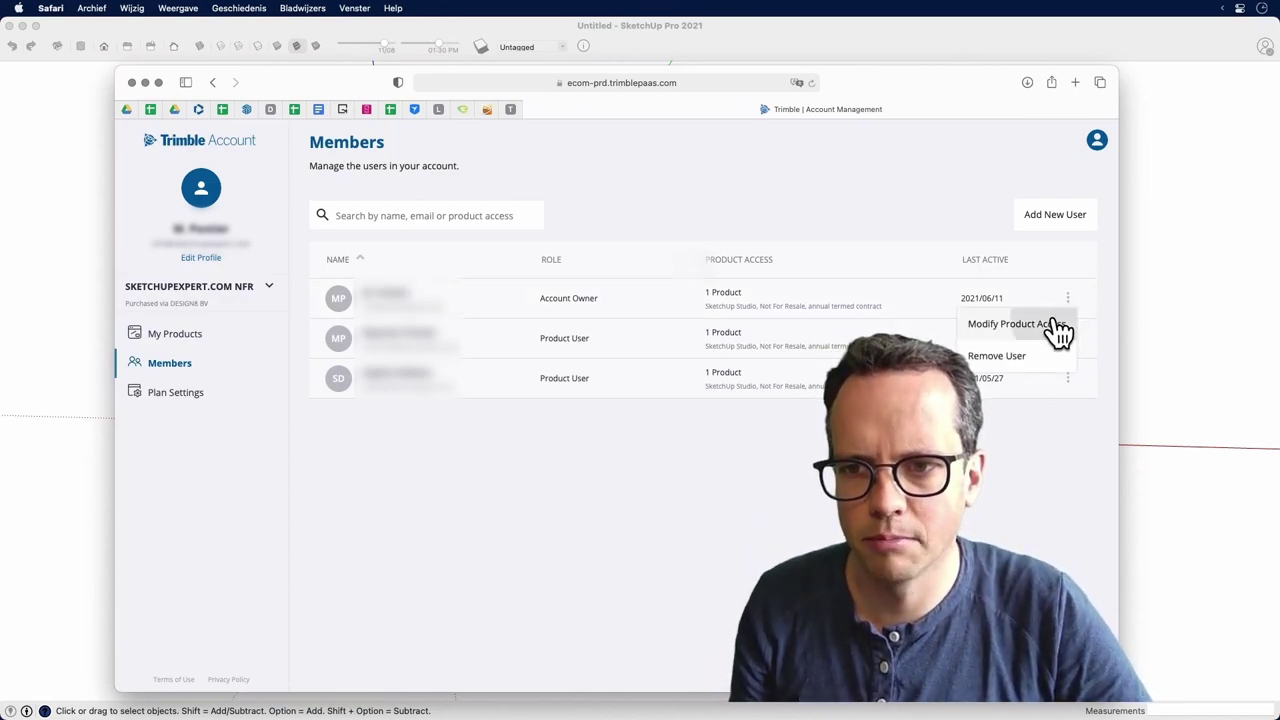
click(1056, 330)
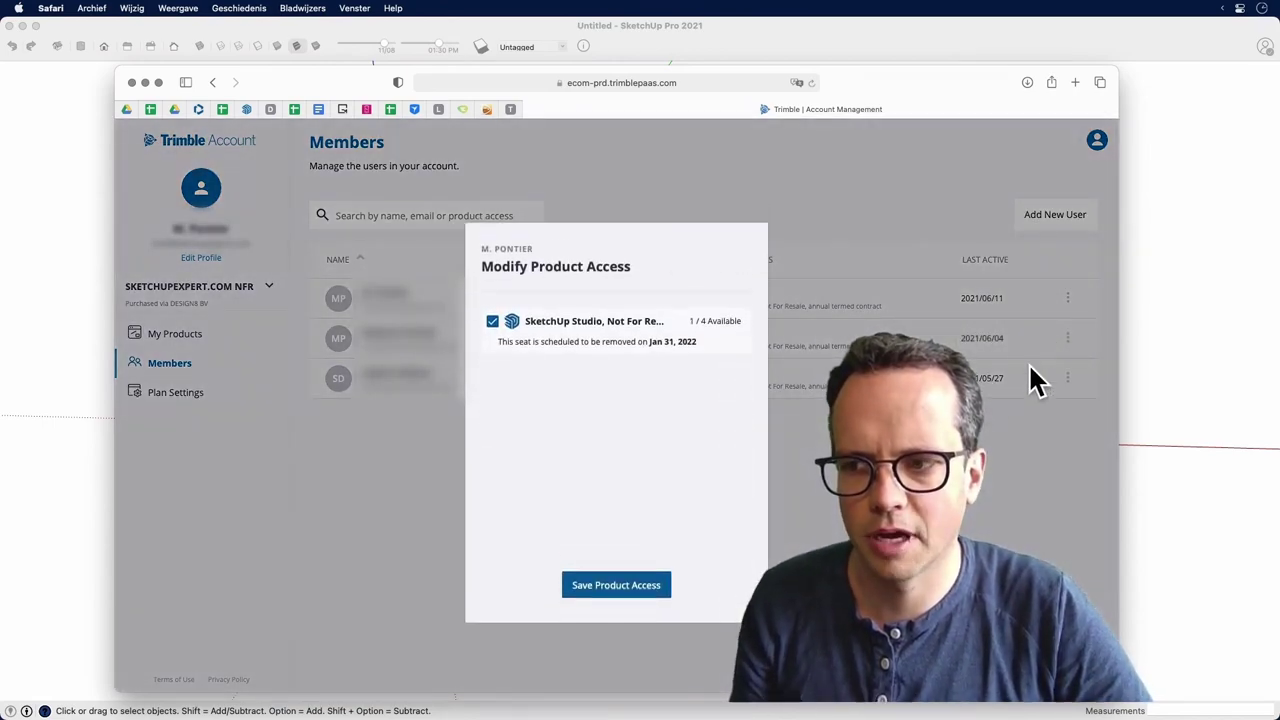
click(493, 305)
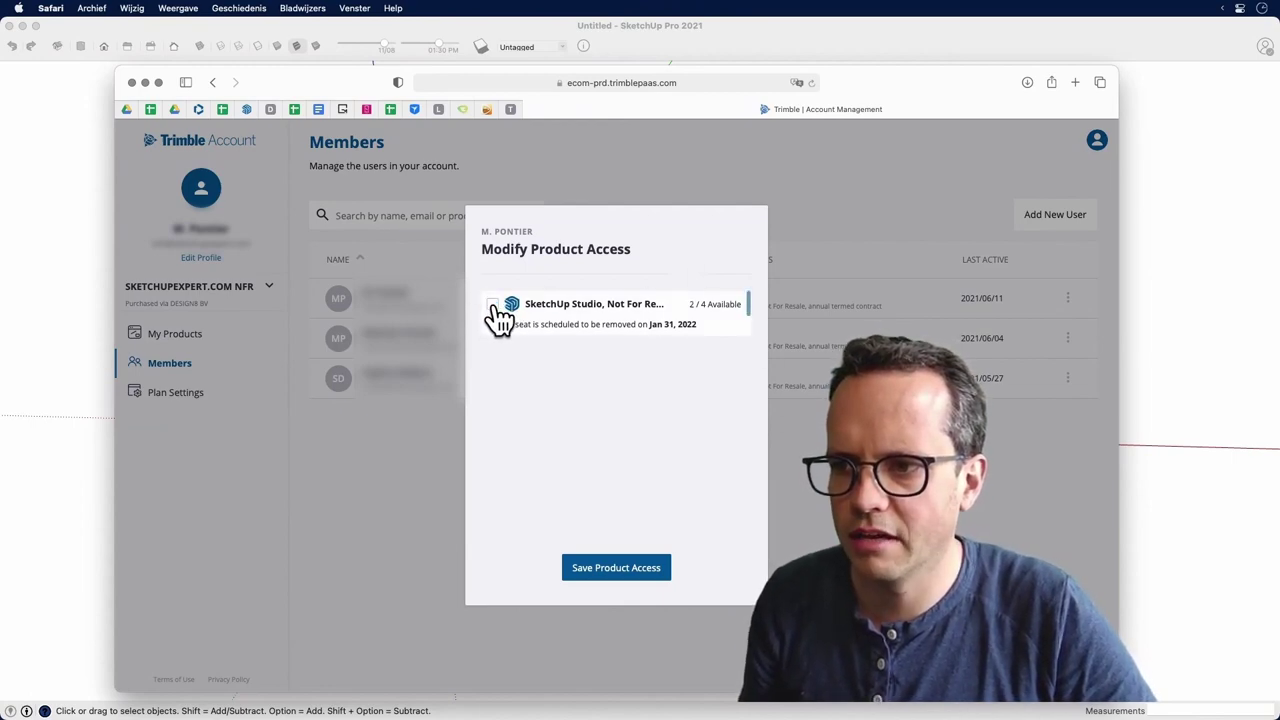
click(493, 305)
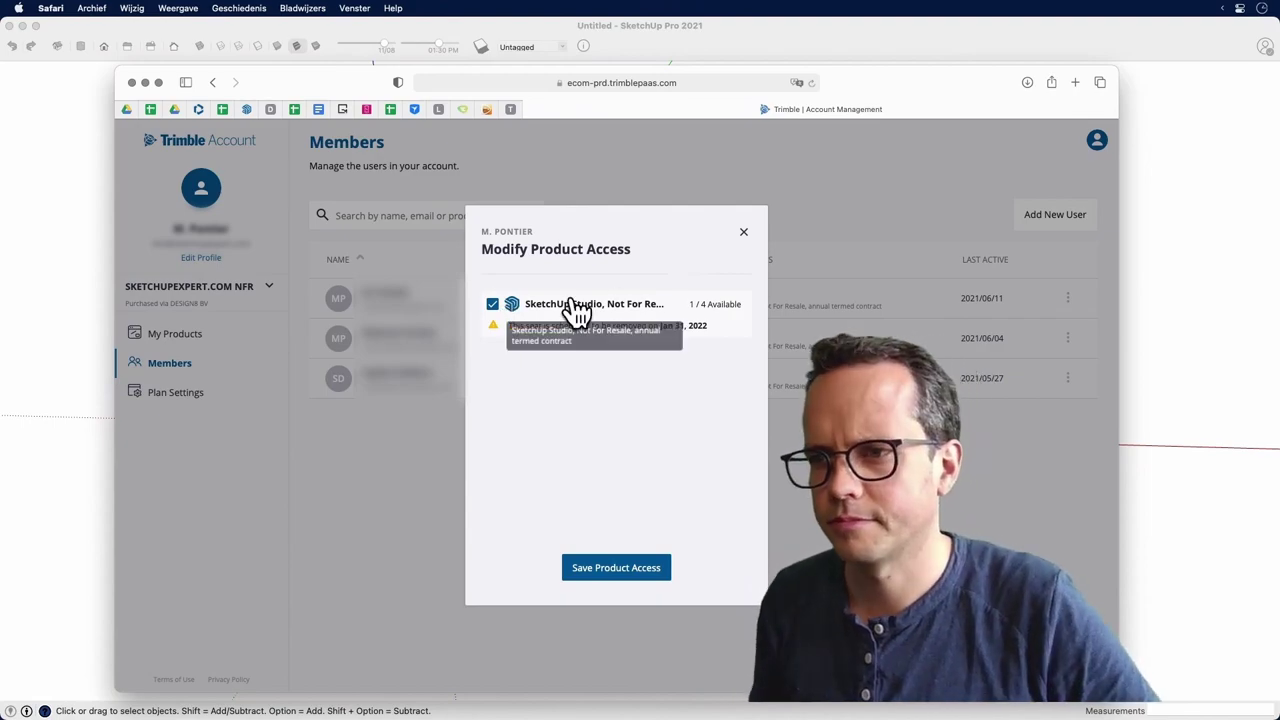
click(743, 231)
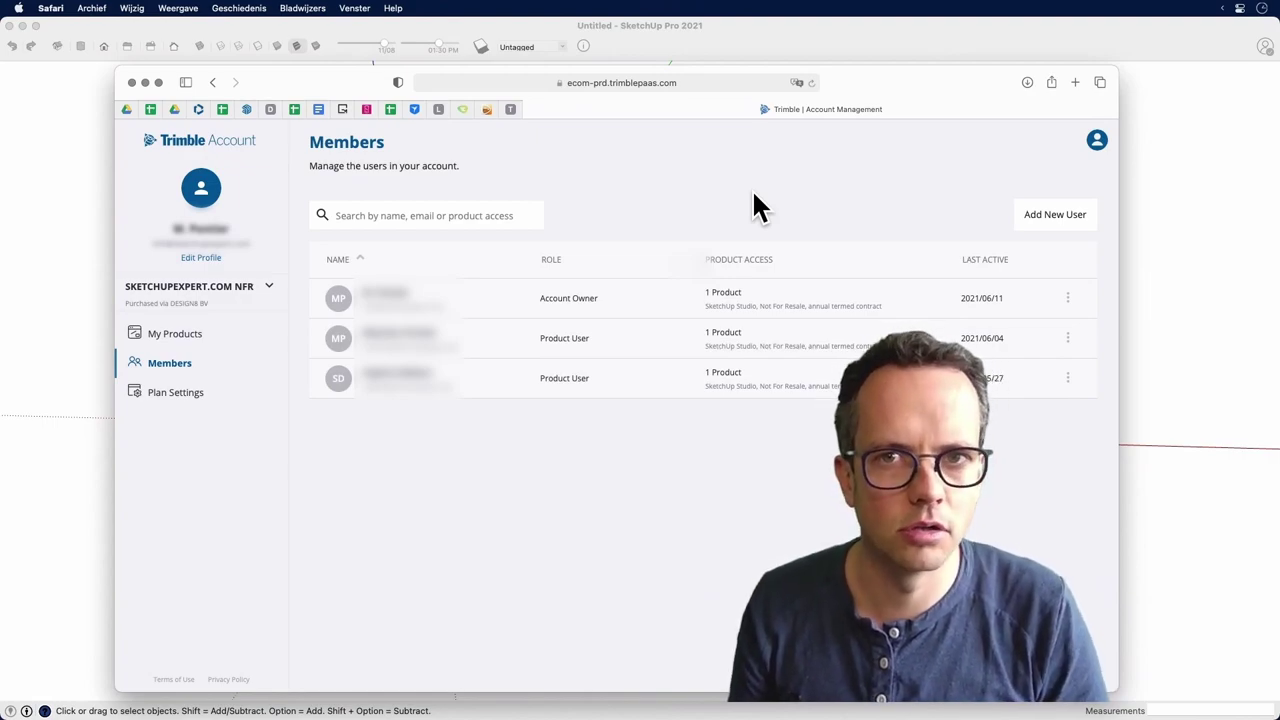
Back in SketchUp, close the licensing window and sign out via the profile menu
click(1178, 155)
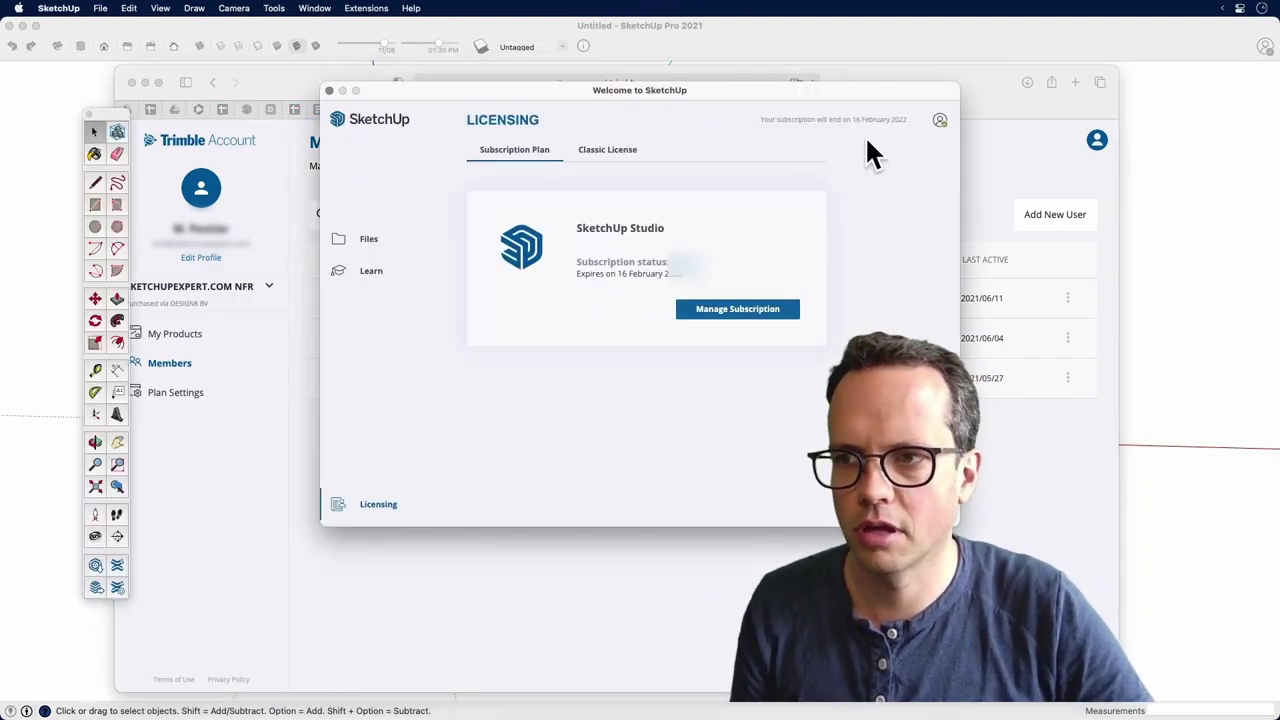
click(329, 90)
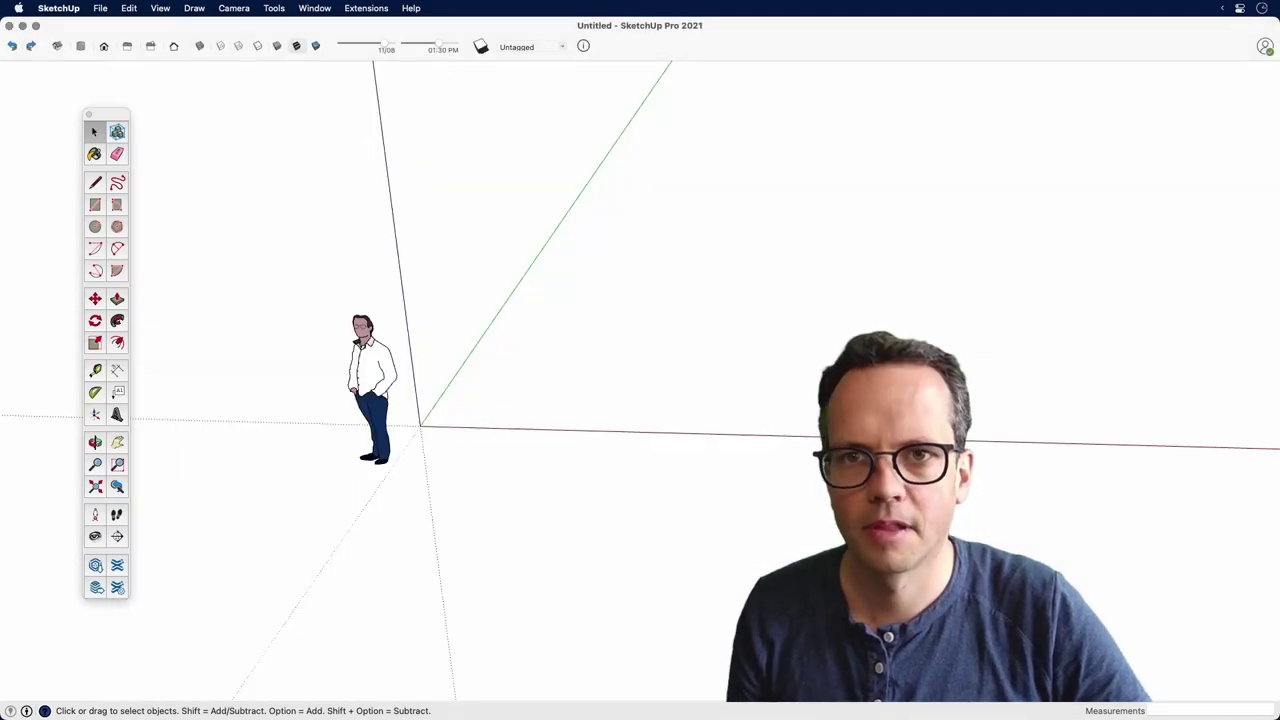
right_click(1265, 48)
click(1255, 55)
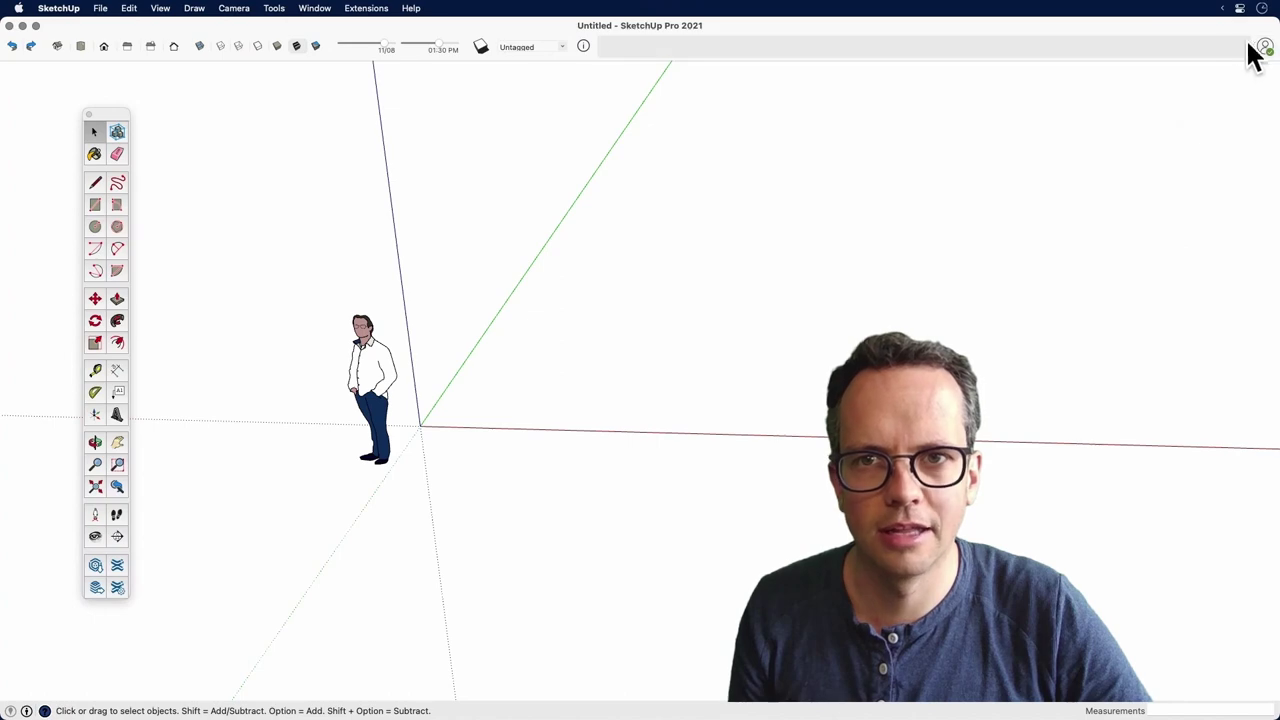
click(1265, 47)
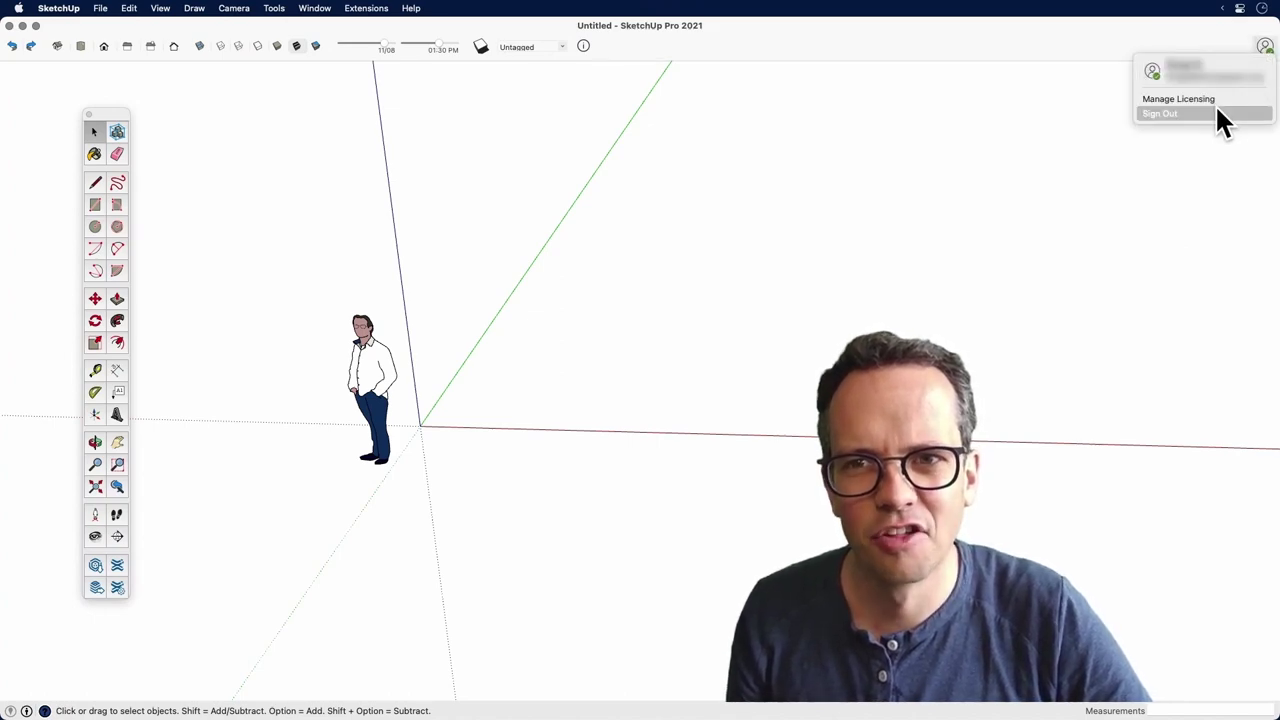
click(1193, 186)
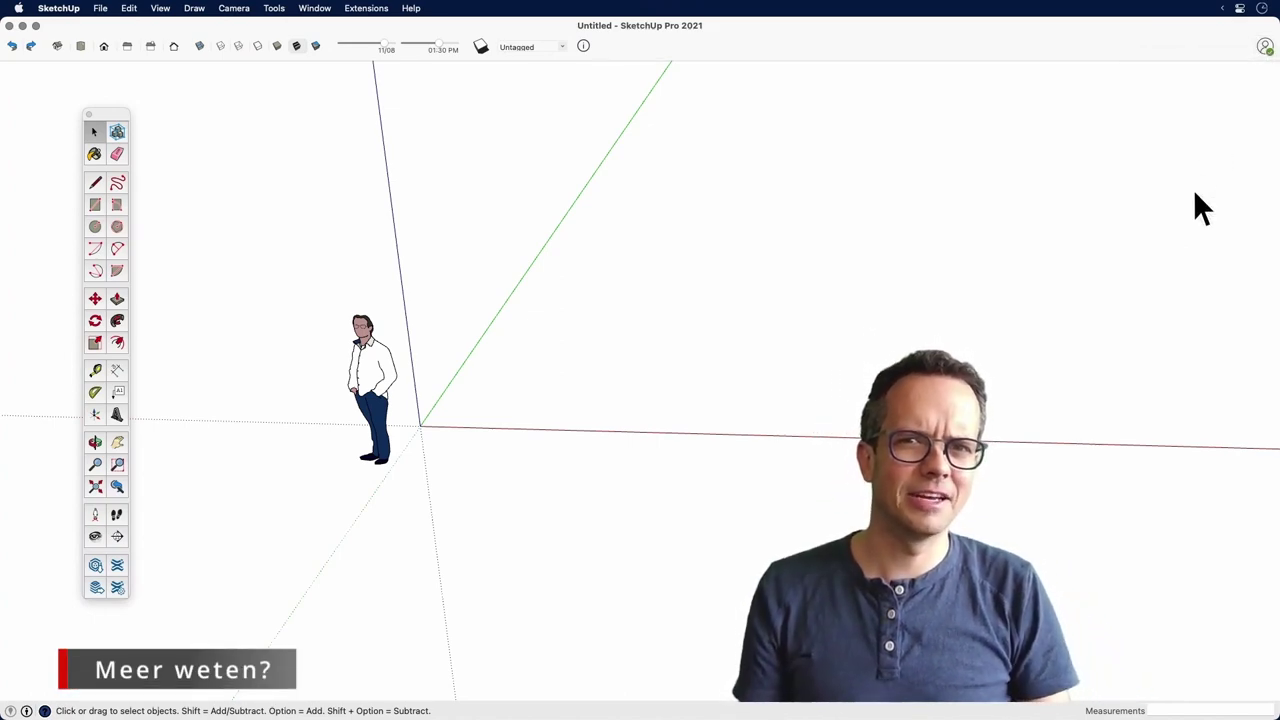